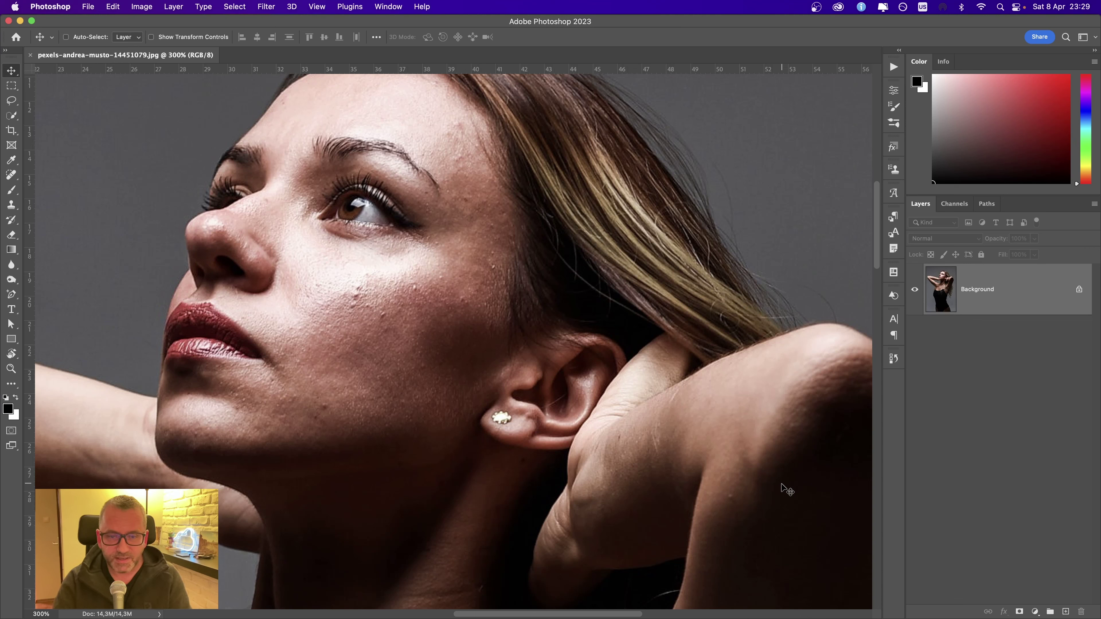
# Invert the colours of the Skin Smoothing layer and convert it to a Smart Object.
pyautogui.moveTo(465, 328)
pyautogui.mouseDown()
pyautogui.moveTo(486, 351)
pyautogui.moveTo(523, 343)
pyautogui.mouseUp()
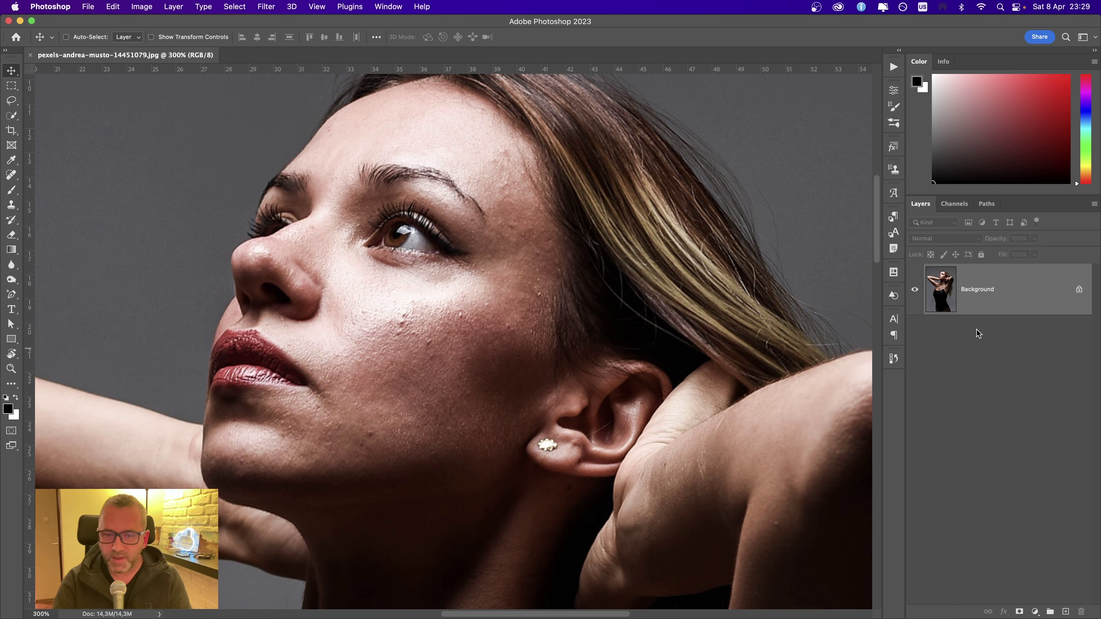
pyautogui.moveTo(491, 258); pyautogui.dragTo(527, 297)
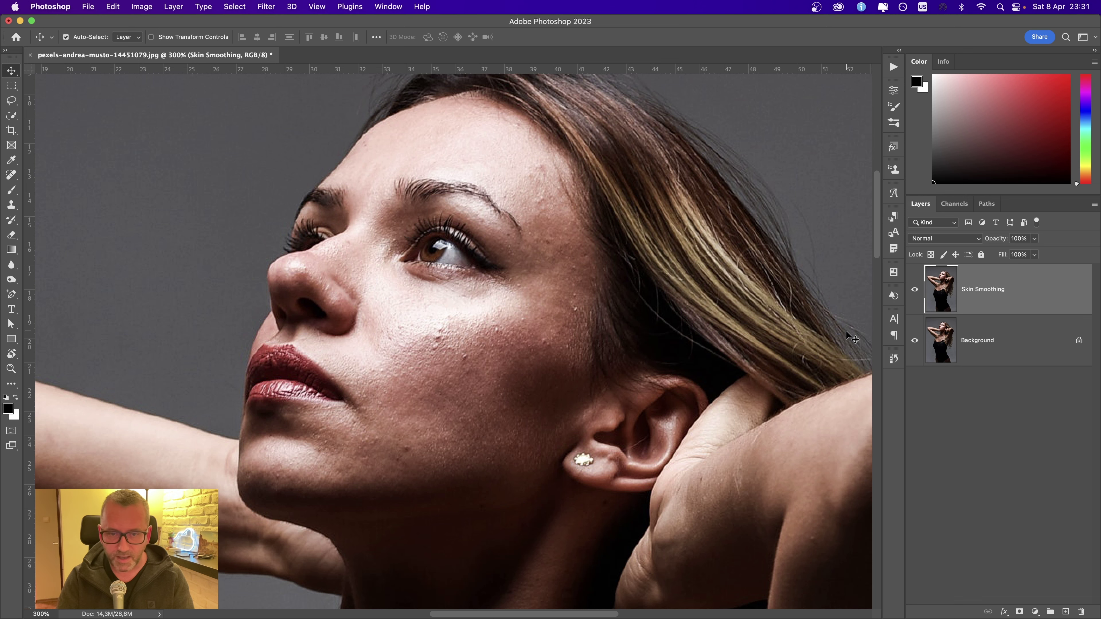
pyautogui.press('super+i')
pyautogui.rightClick(998, 294)
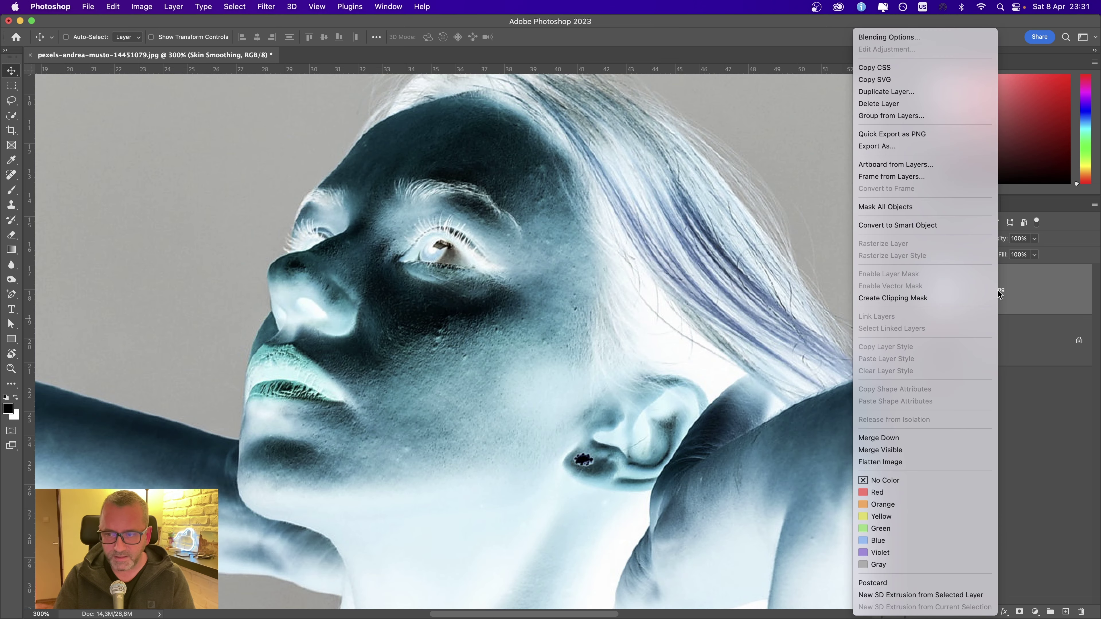
pyautogui.click(949, 224)
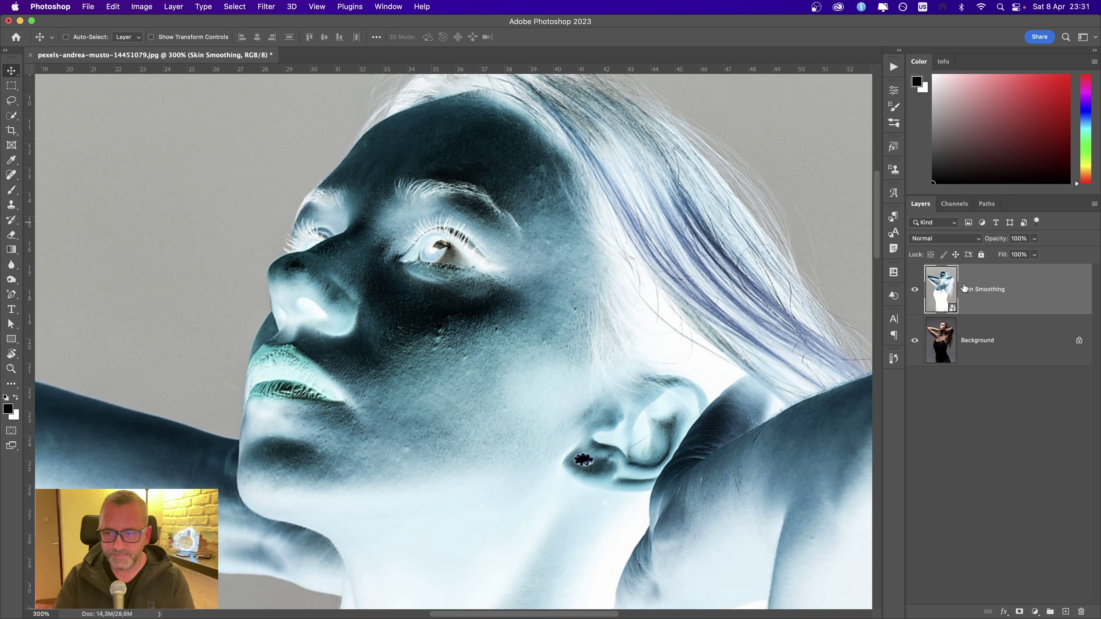
# Apply a High Pass filter with a radius of 15 pixels to the Skin Smoothing layer.
pyautogui.click(266, 7)
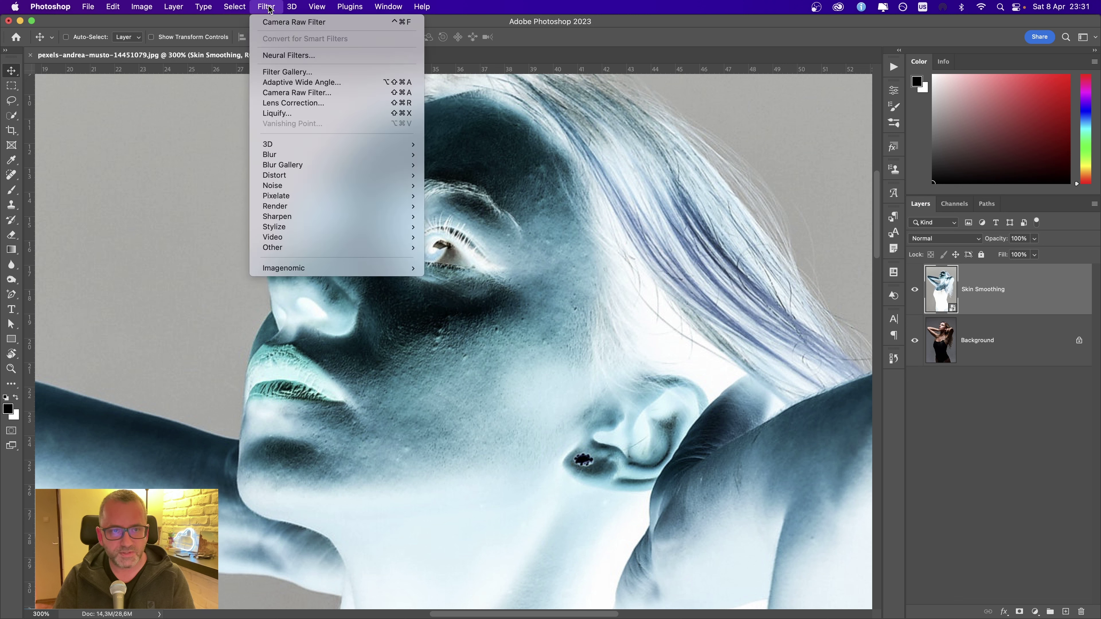
pyautogui.moveTo(356, 246)
pyautogui.click(463, 259)
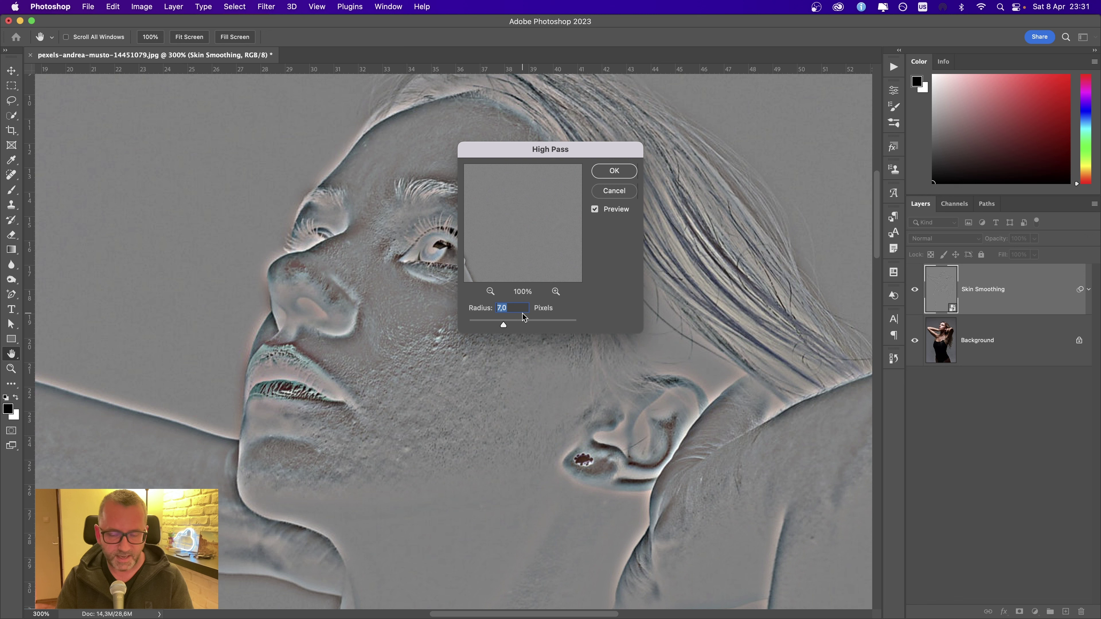
pyautogui.write('15')
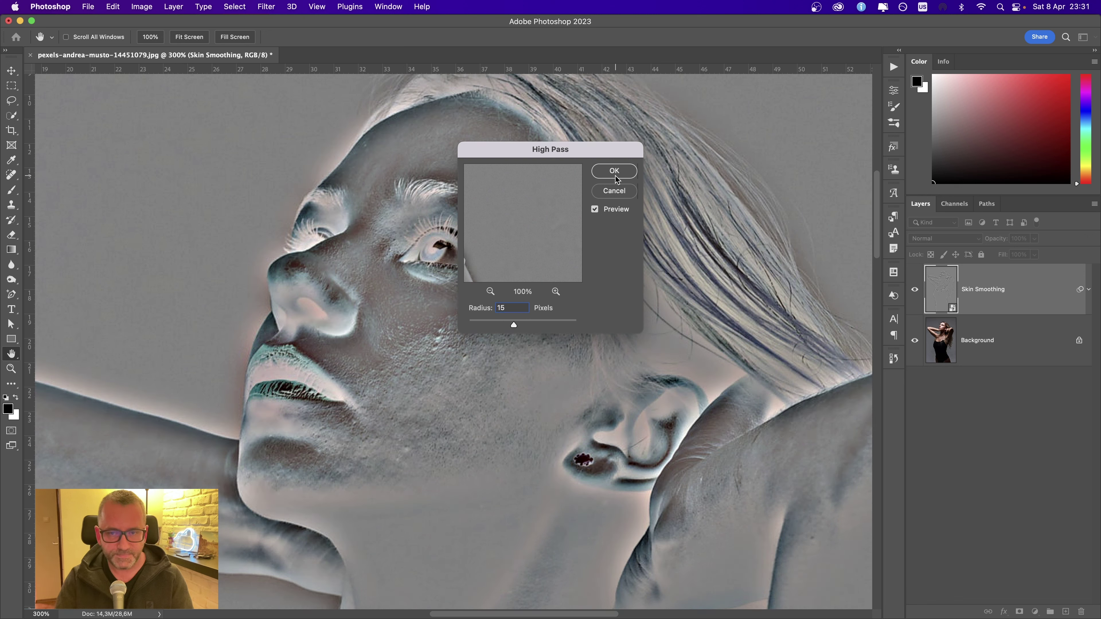
pyautogui.click(614, 171)
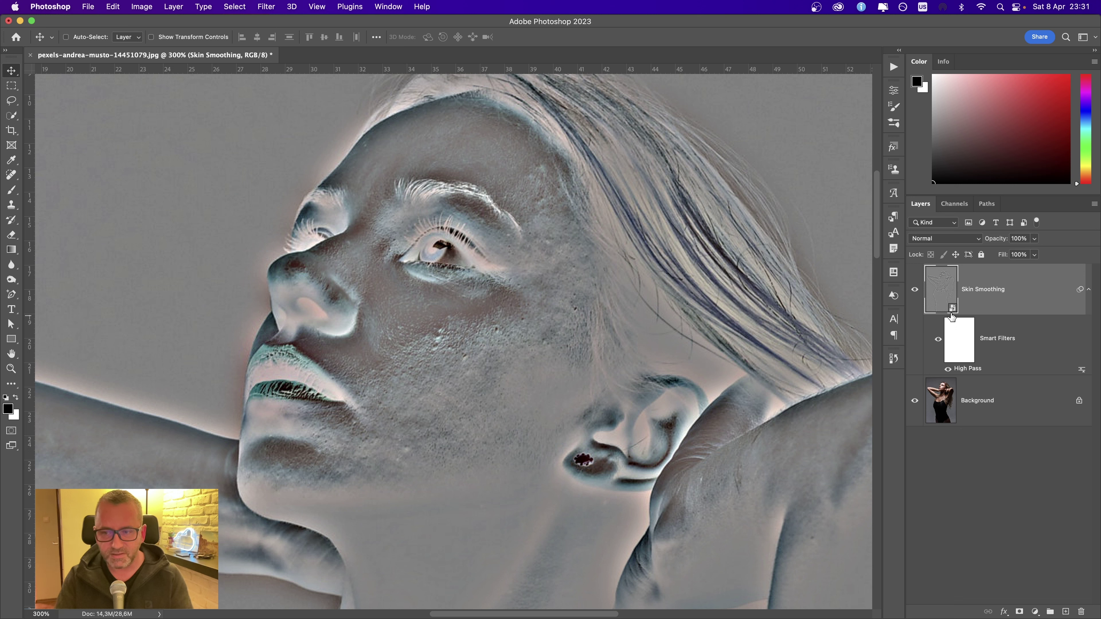
# Apply a Gaussian Blur filter with a radius of 3.9 pixels to the Skin Smoothing layer.
pyautogui.click(267, 8)
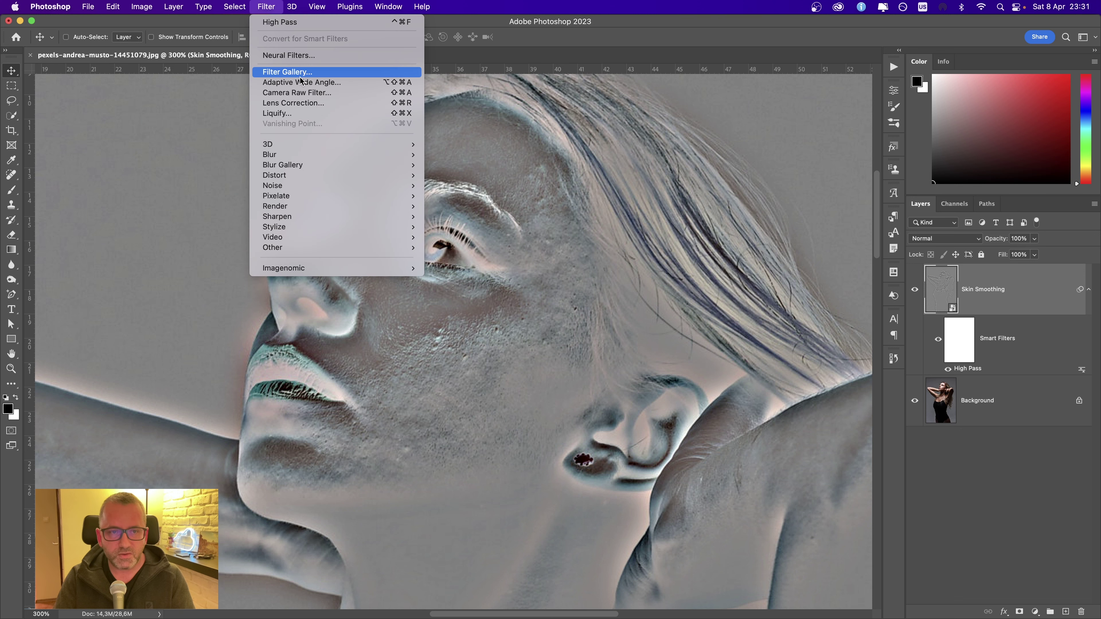
pyautogui.moveTo(306, 154)
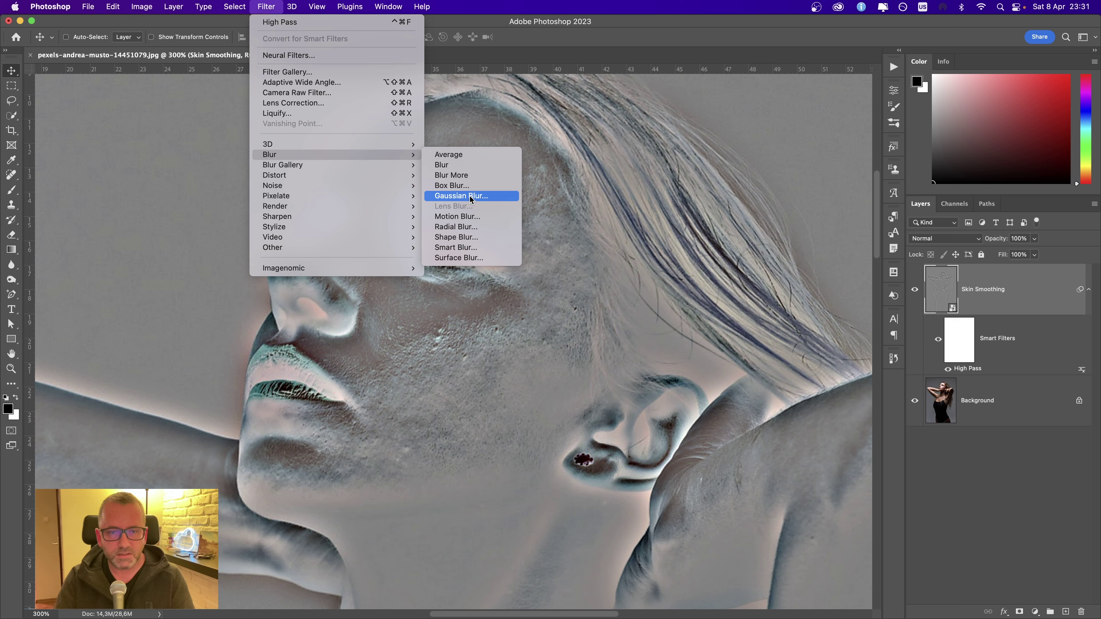
pyautogui.click(460, 196)
pyautogui.moveTo(653, 325); pyautogui.dragTo(621, 328)
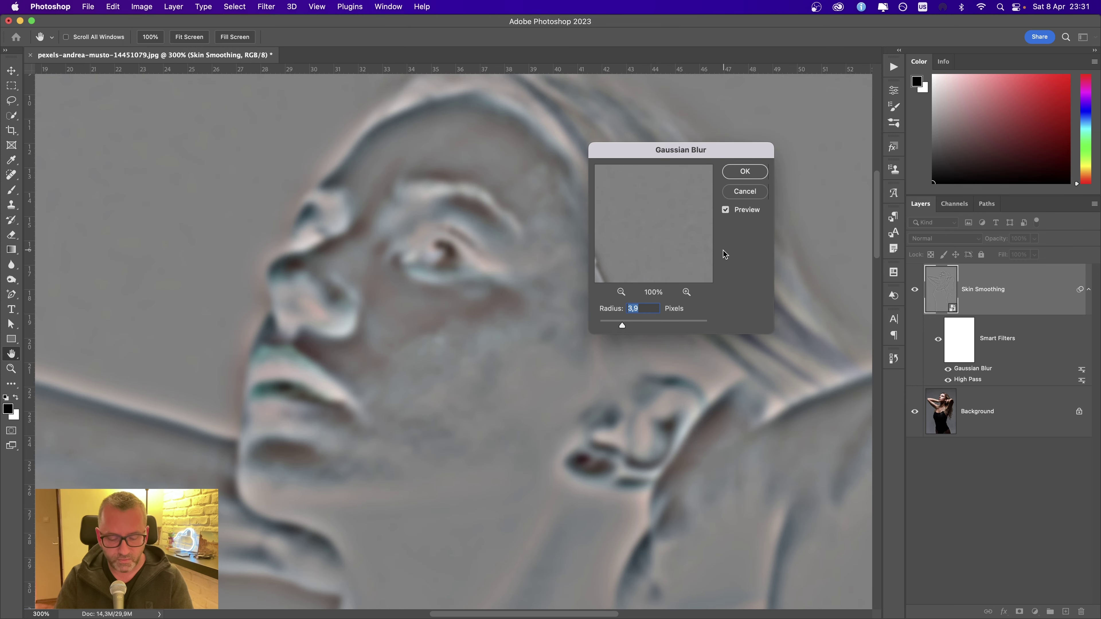
pyautogui.click(744, 172)
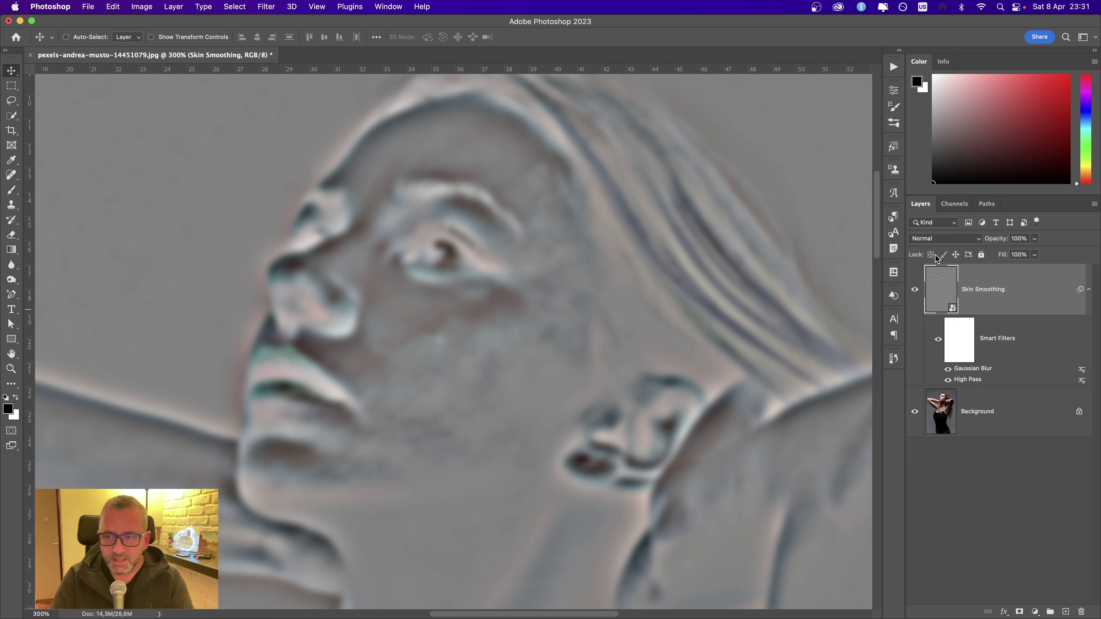
# Set the blend mode of the Skin Smoothing layer and of its Gaussian Blur smart filter to Overlay.
pyautogui.click(946, 240)
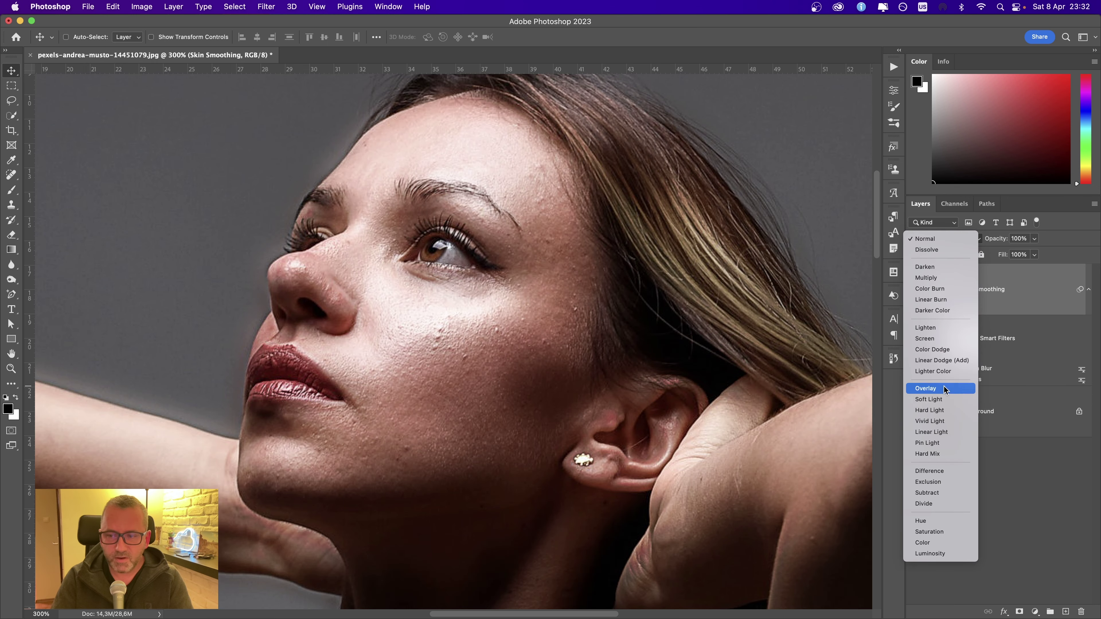
pyautogui.click(936, 388)
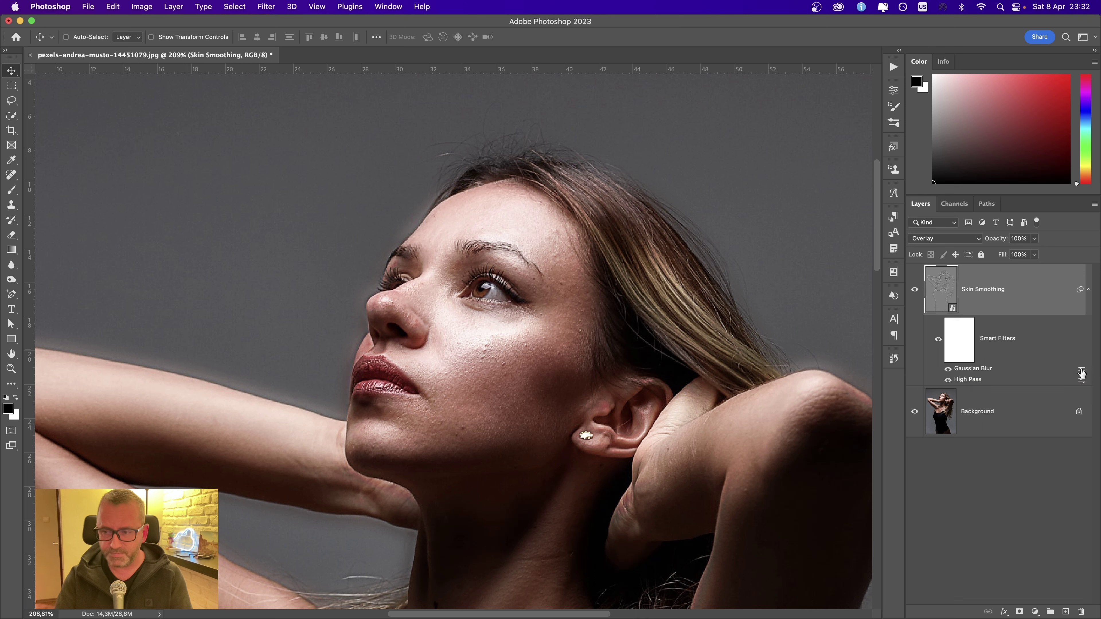
pyautogui.doubleClick(1080, 372)
pyautogui.click(650, 161)
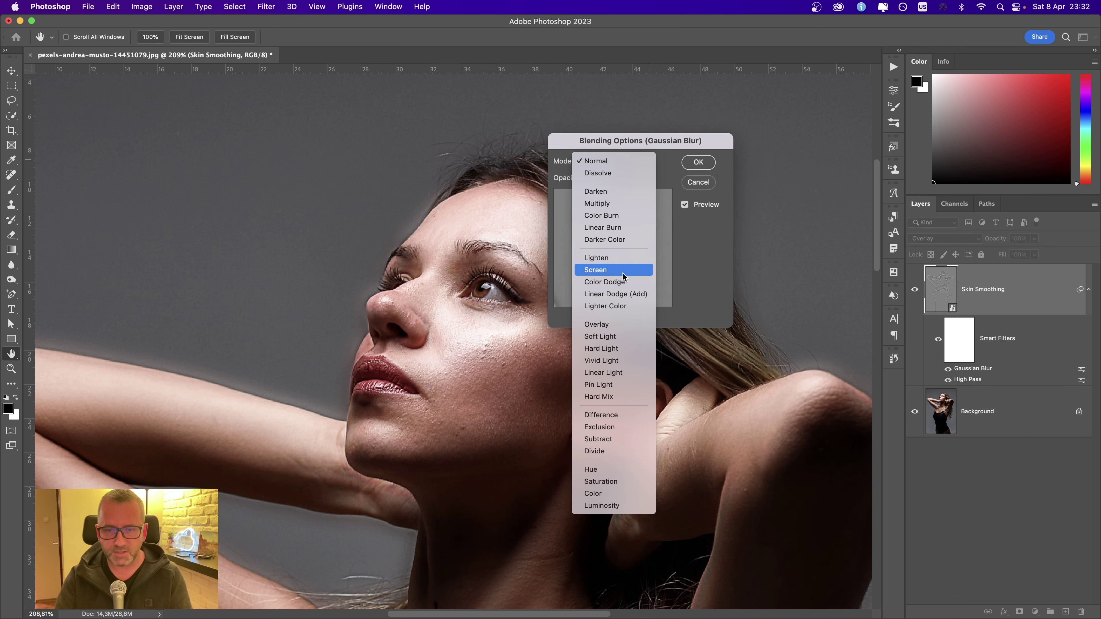
pyautogui.click(620, 328)
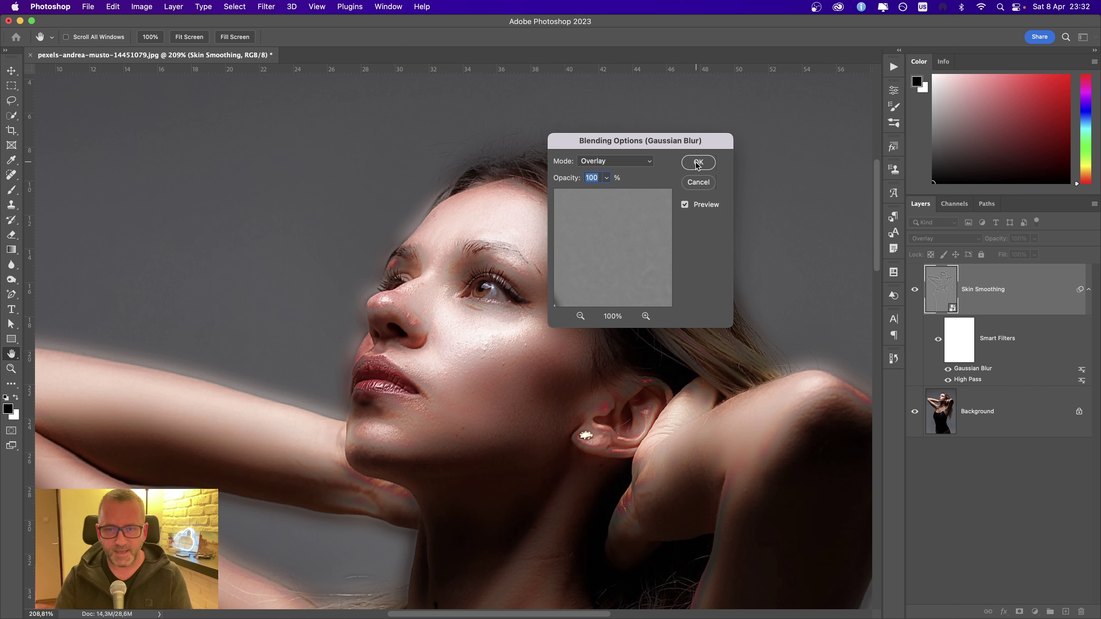
pyautogui.click(697, 163)
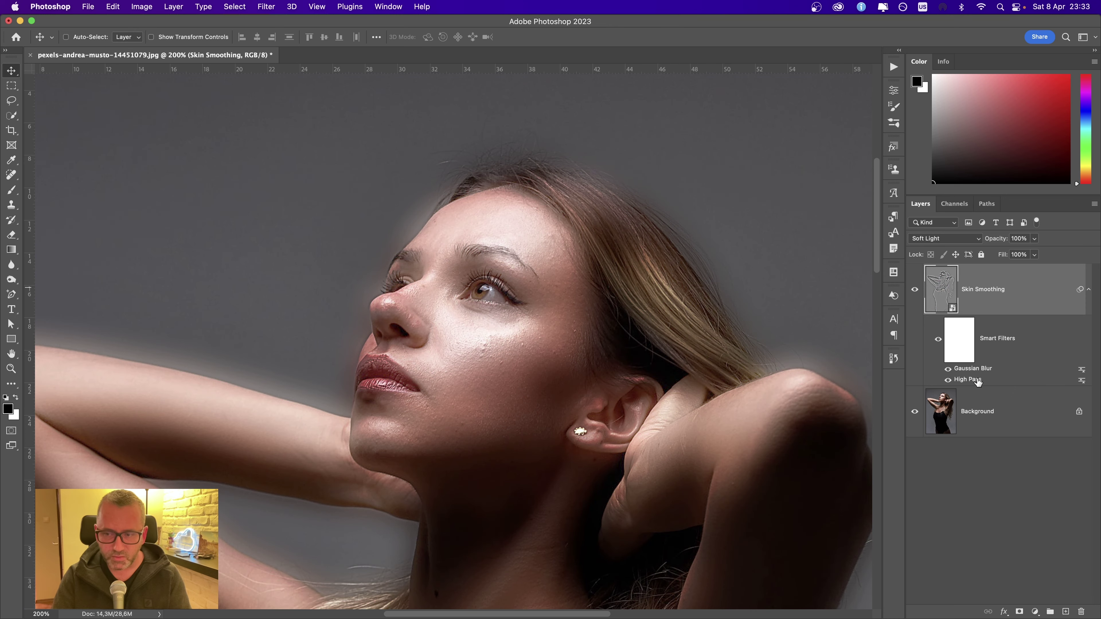
# Open the settings of the High Pass smart filter and examine the smoothing effect on the portrait.
pyautogui.doubleClick(978, 381)
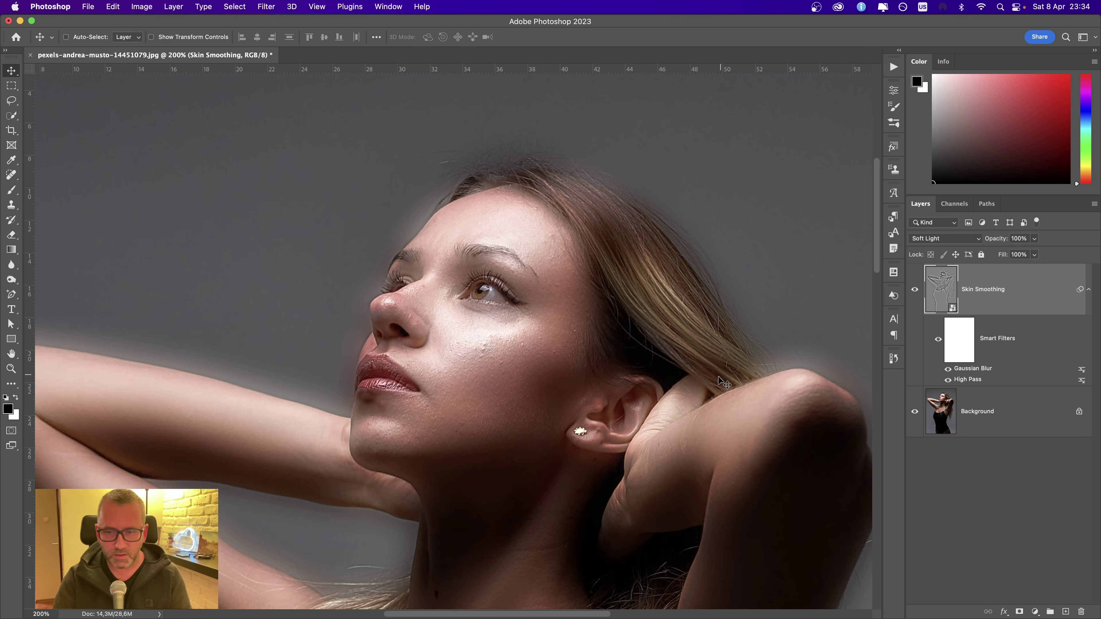
pyautogui.moveTo(701, 379); pyautogui.dragTo(710, 312)
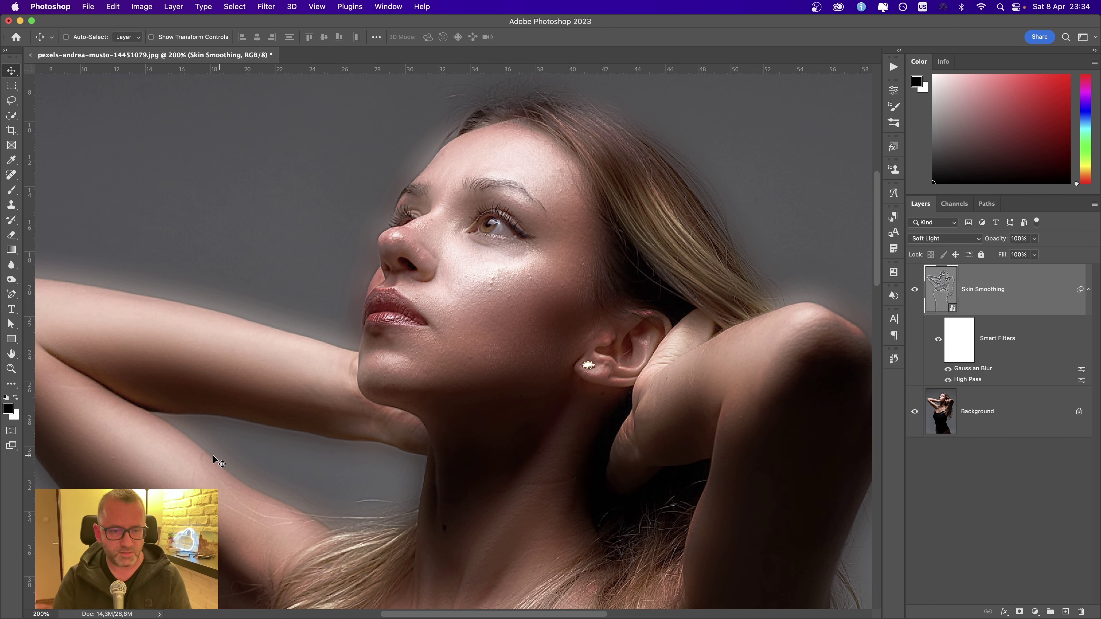
pyautogui.scroll(3, 425, 236)
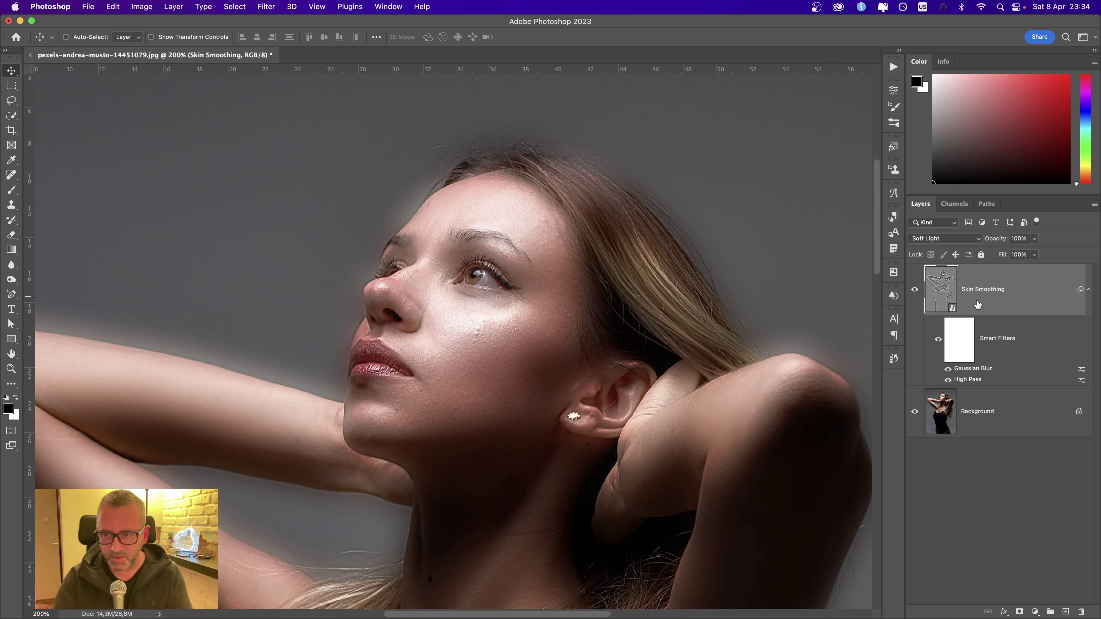
# Add a layer mask to the Skin Smoothing layer and fill it with black (000000).
pyautogui.click(1019, 611)
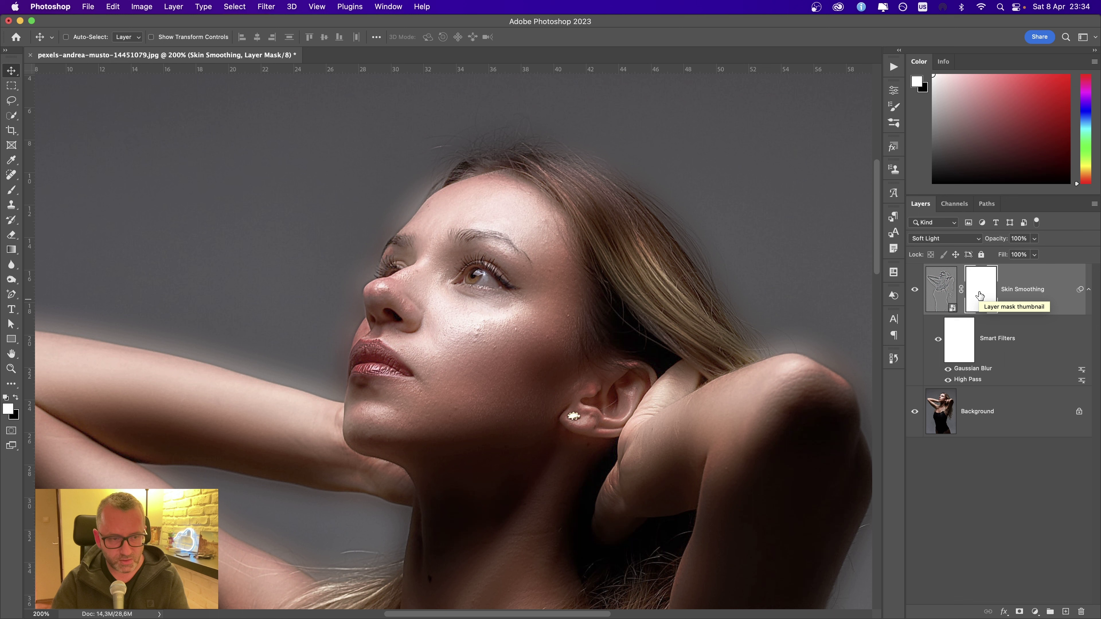
pyautogui.click(8, 408)
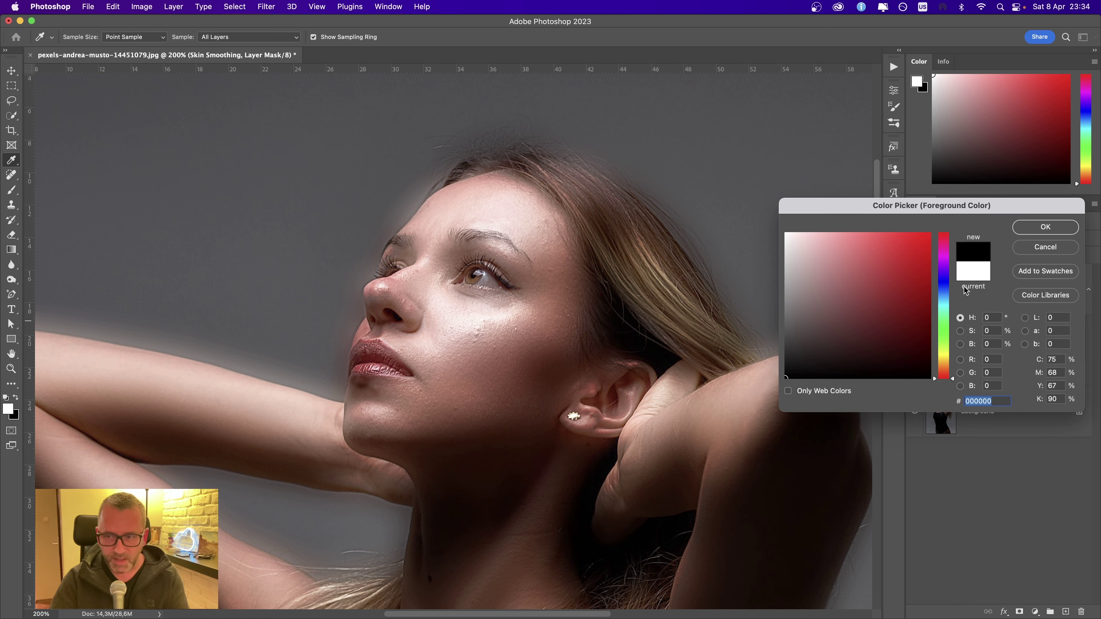
pyautogui.click(1045, 228)
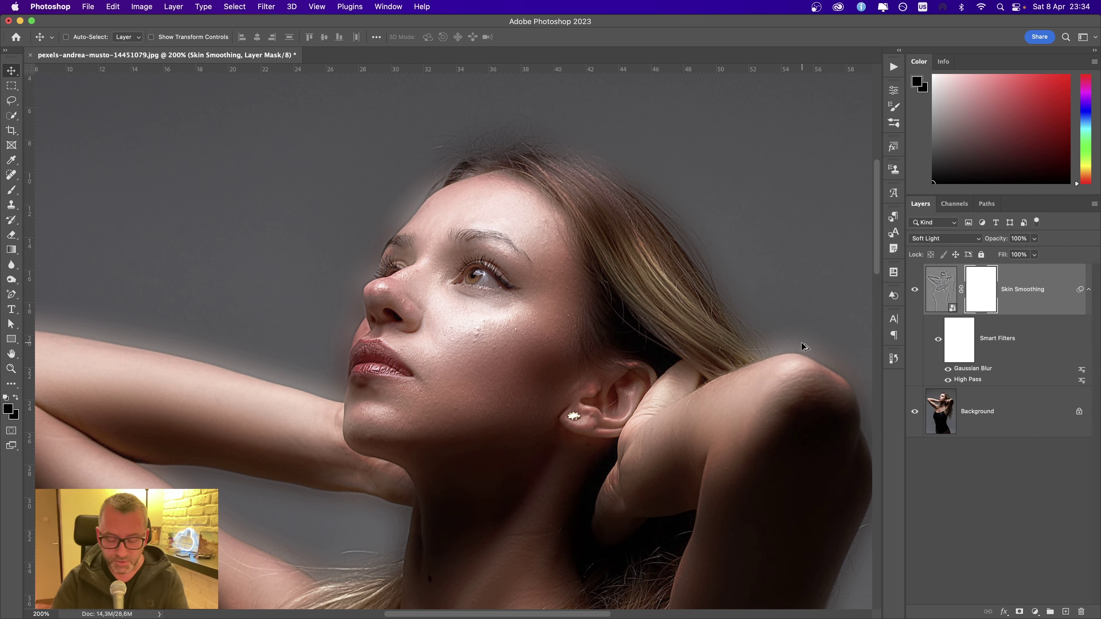
pyautogui.hotkey('alt', 'BackSpace')
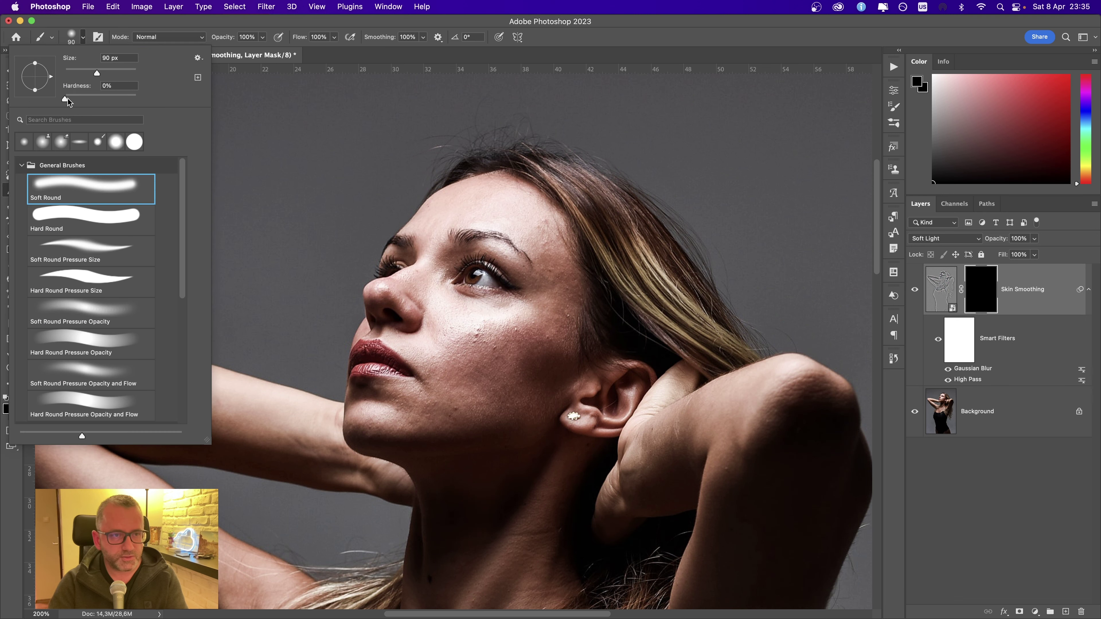
# Set the Soft Round brush's hardness to 32% and the foreground colour to white (ffffff).
pyautogui.moveTo(66, 99); pyautogui.dragTo(87, 100)
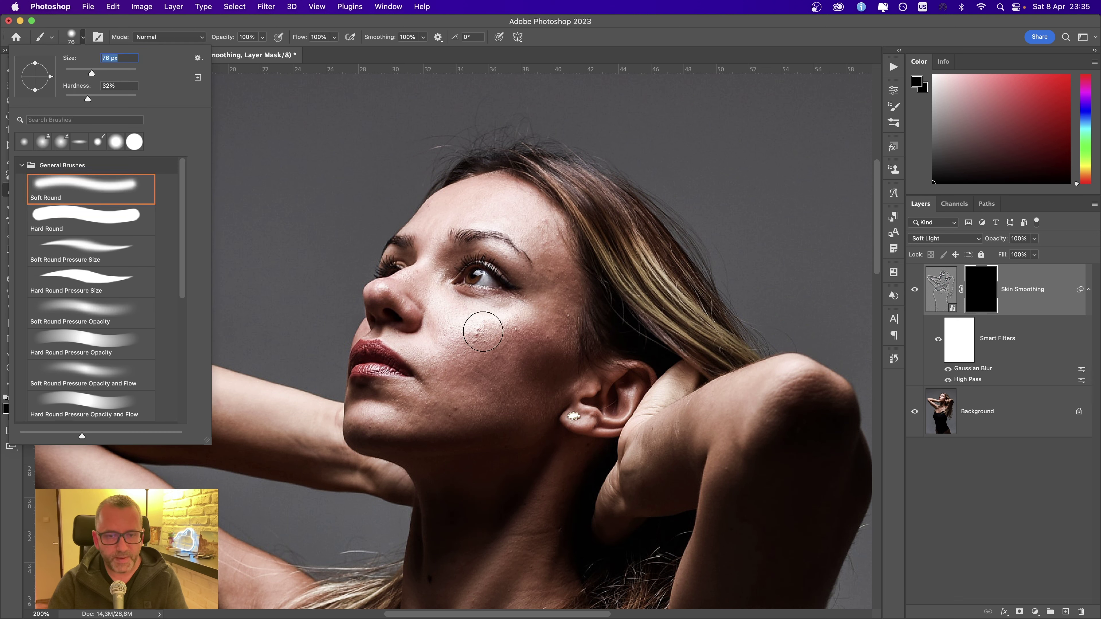
pyautogui.click(425, 301)
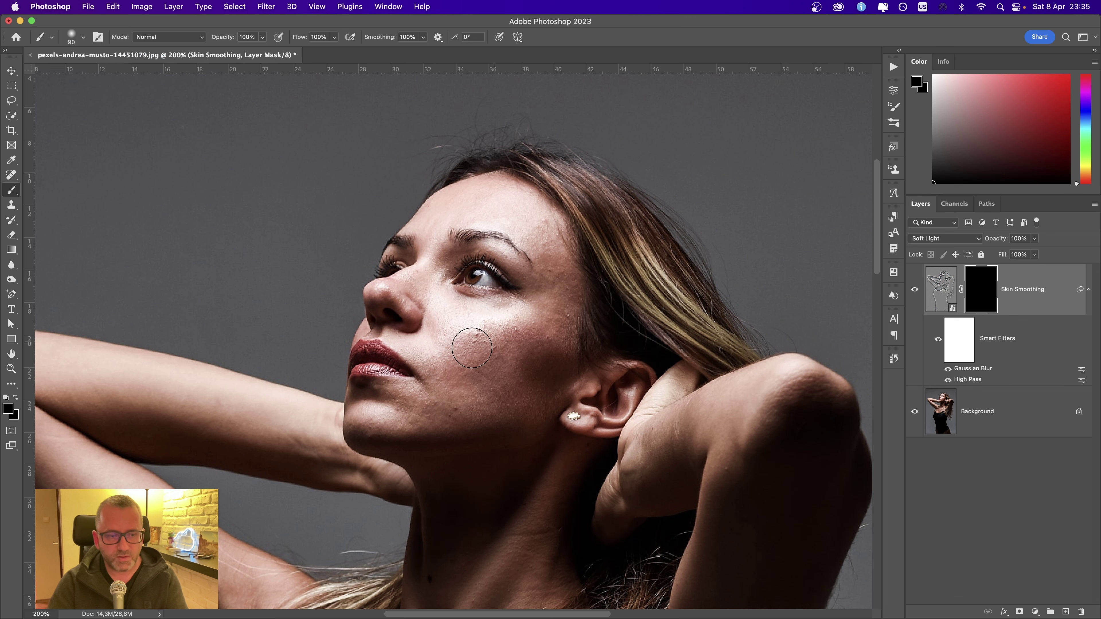
pyautogui.click(8, 409)
pyautogui.moveTo(787, 305); pyautogui.dragTo(775, 188)
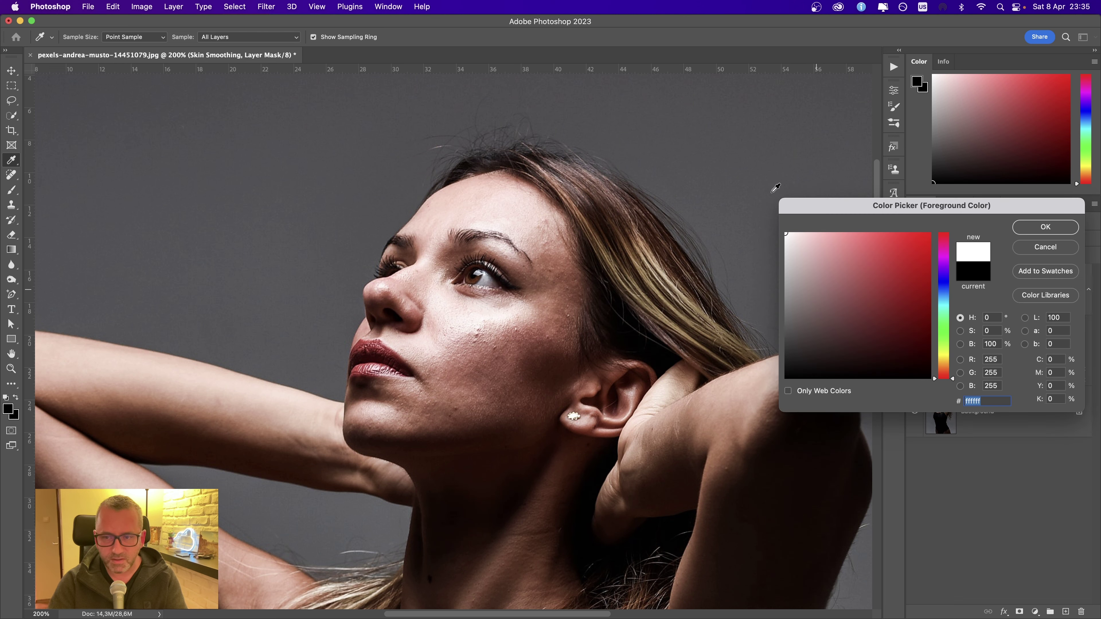
pyautogui.click(1051, 226)
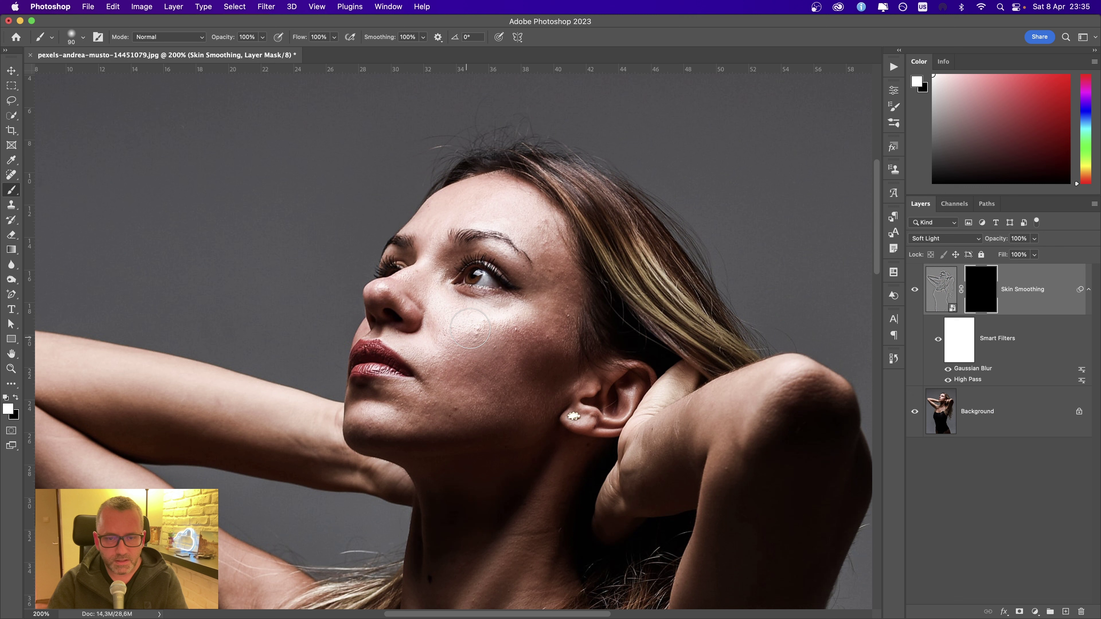
# Paint white on the Skin Smoothing mask over the woman's cheek, jaw and surrounding facial skin with the 90 px brush.
pyautogui.moveTo(470, 328)
pyautogui.mouseDown()
pyautogui.moveTo(524, 334)
pyautogui.moveTo(504, 352)
pyautogui.mouseUp()
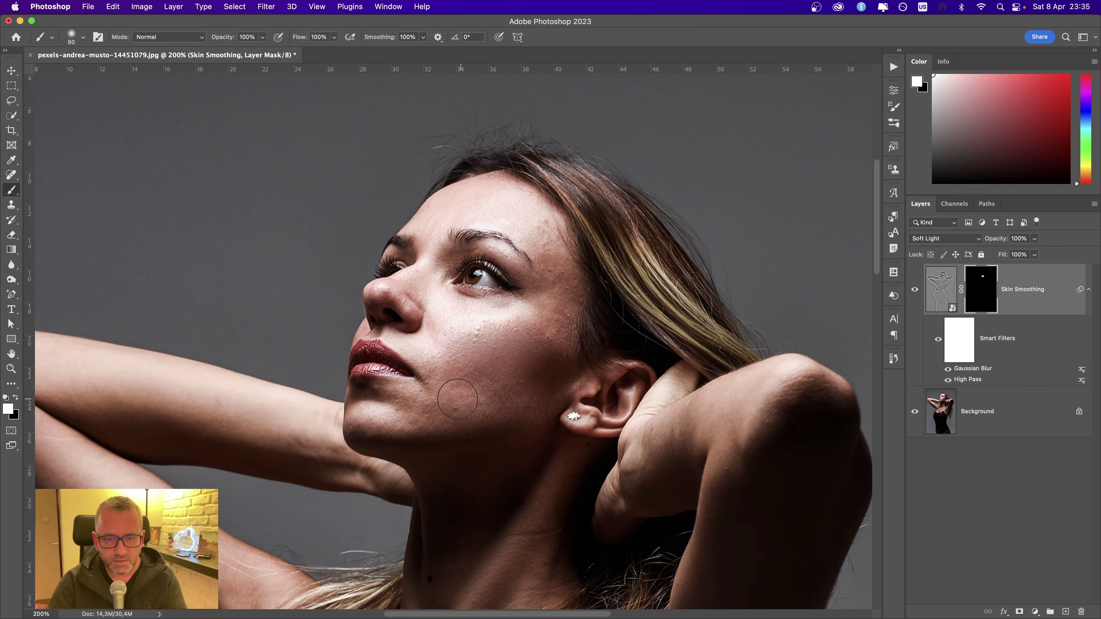
pyautogui.moveTo(458, 399)
pyautogui.mouseDown()
pyautogui.moveTo(387, 413)
pyautogui.moveTo(475, 413)
pyautogui.mouseUp()
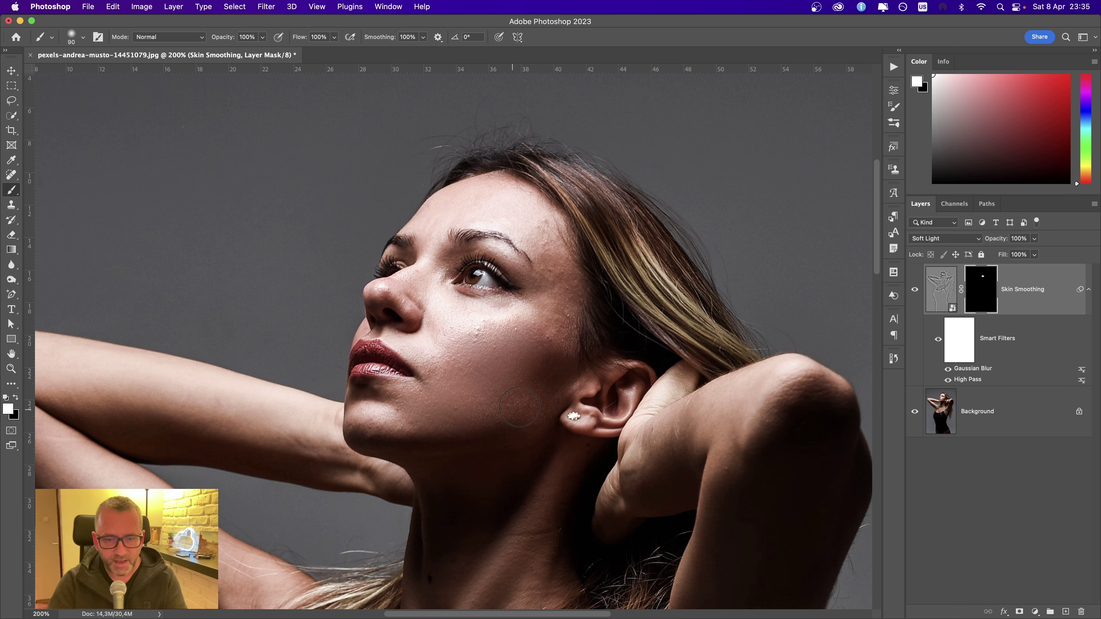
pyautogui.moveTo(535, 309)
pyautogui.mouseDown()
pyautogui.moveTo(526, 217)
pyautogui.moveTo(479, 197)
pyautogui.moveTo(459, 201)
pyautogui.moveTo(423, 247)
pyautogui.moveTo(411, 287)
pyautogui.mouseUp()
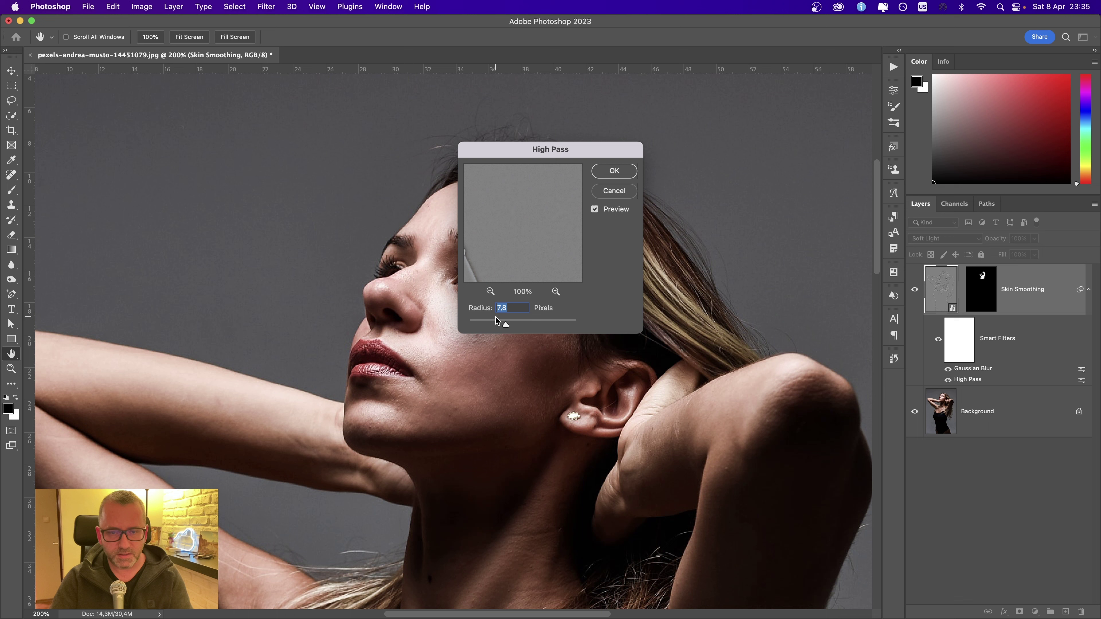
# Apply the High Pass settings and set the Gaussian Blur smart filter's radius to 3.5 pixels.
pyautogui.click(614, 171)
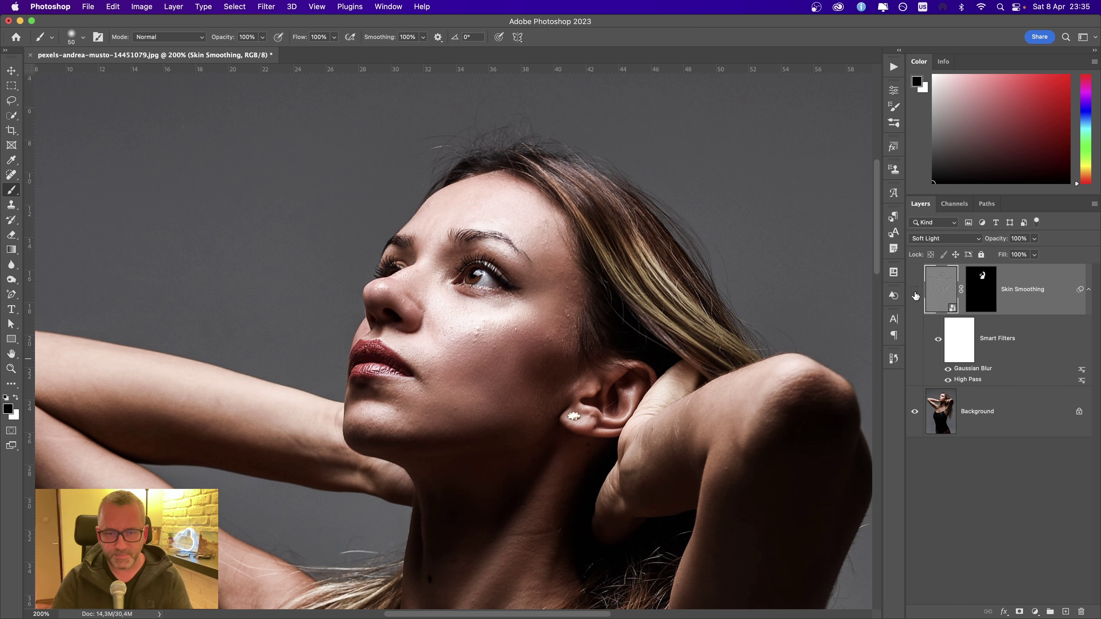
pyautogui.doubleClick(973, 369)
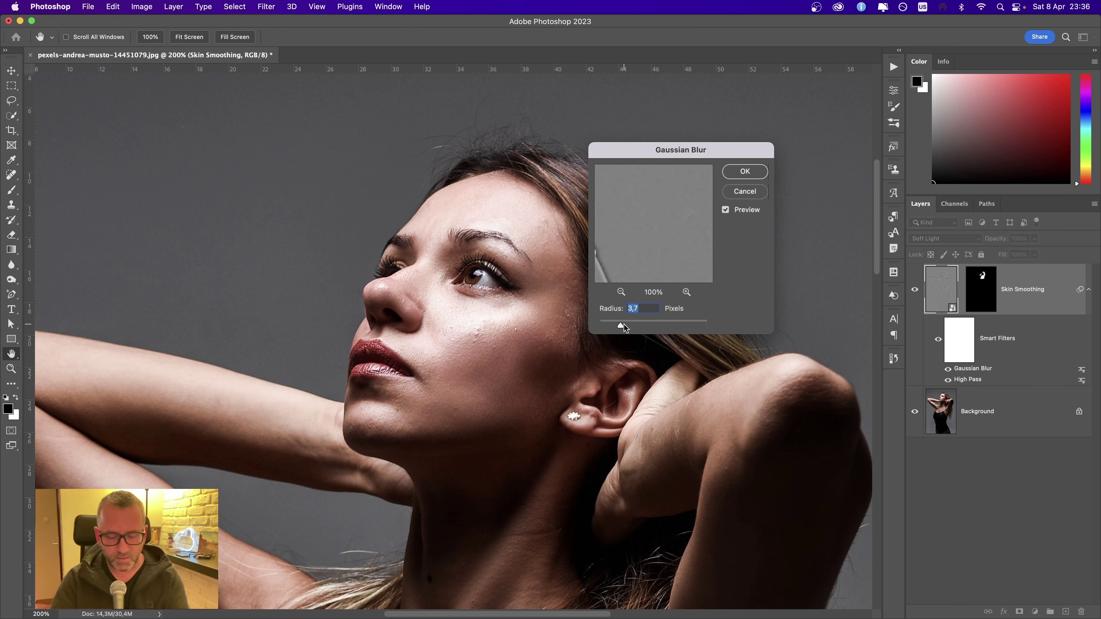
pyautogui.moveTo(624, 328); pyautogui.dragTo(622, 328)
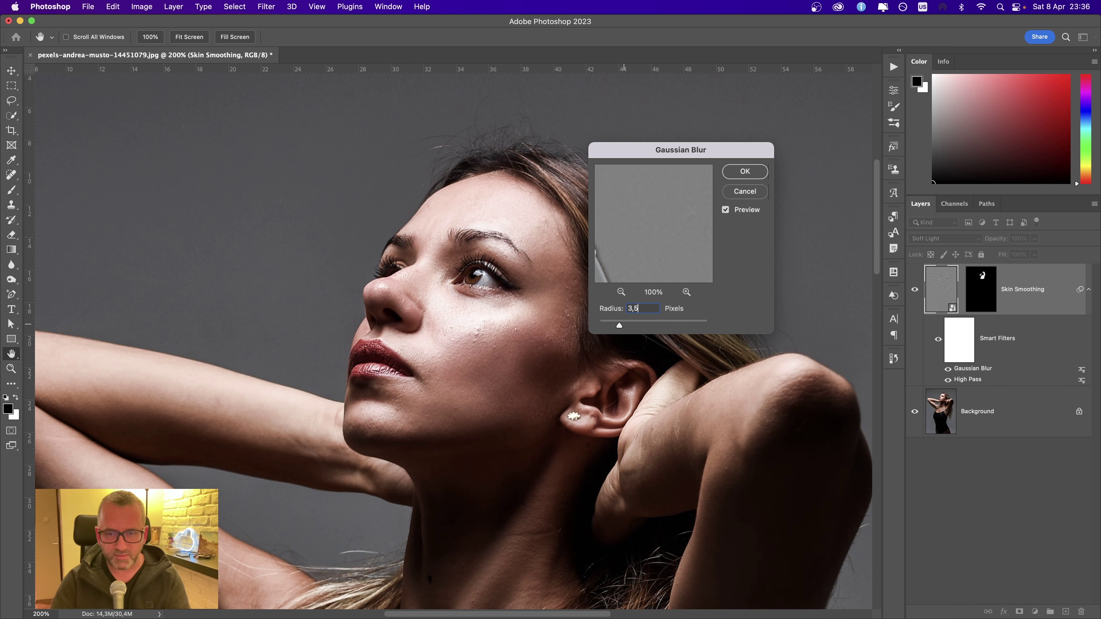
pyautogui.click(744, 171)
# Set the High Pass smart filter's radius to 8.2 pixels and compare the portrait with the Skin Smoothing layer hidden and shown.
pyautogui.doubleClick(968, 379)
pyautogui.moveTo(507, 329); pyautogui.dragTo(508, 327)
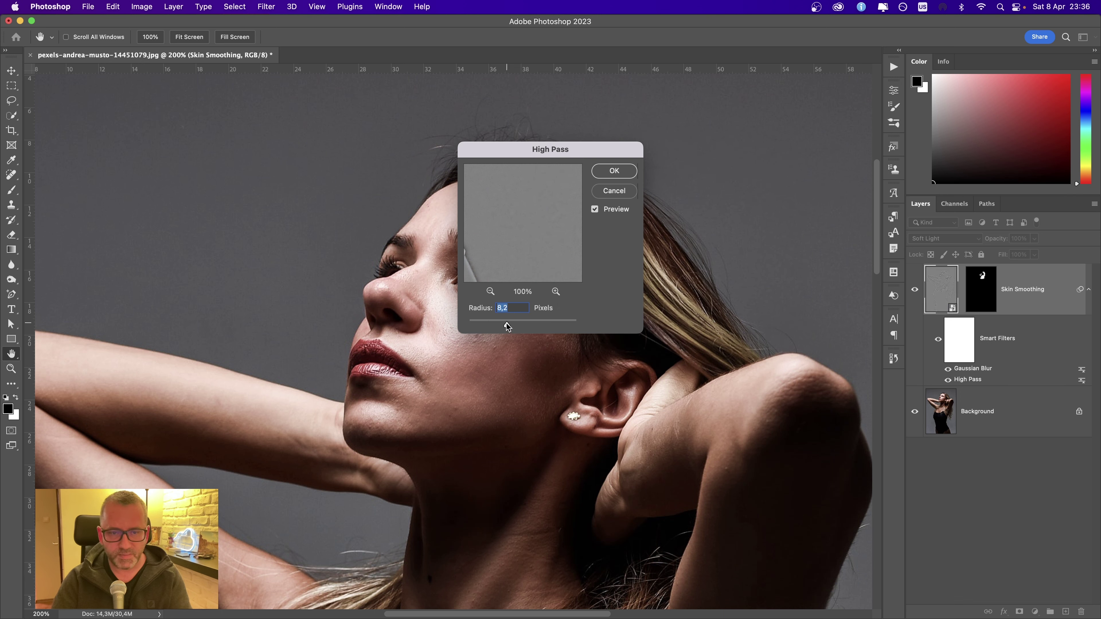
pyautogui.click(615, 171)
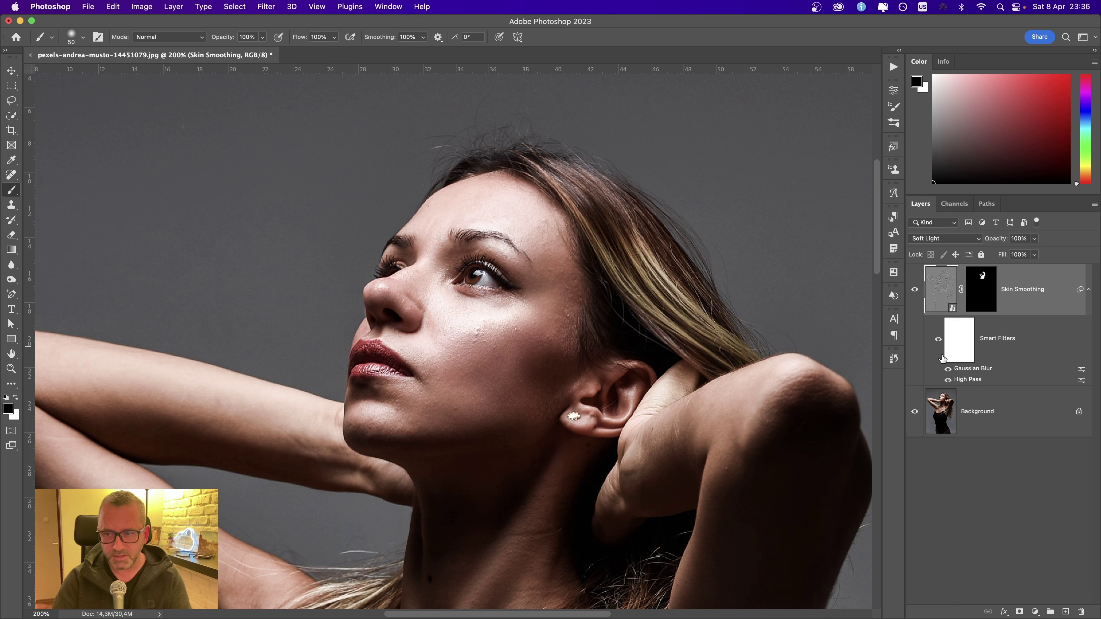
pyautogui.click(915, 292)
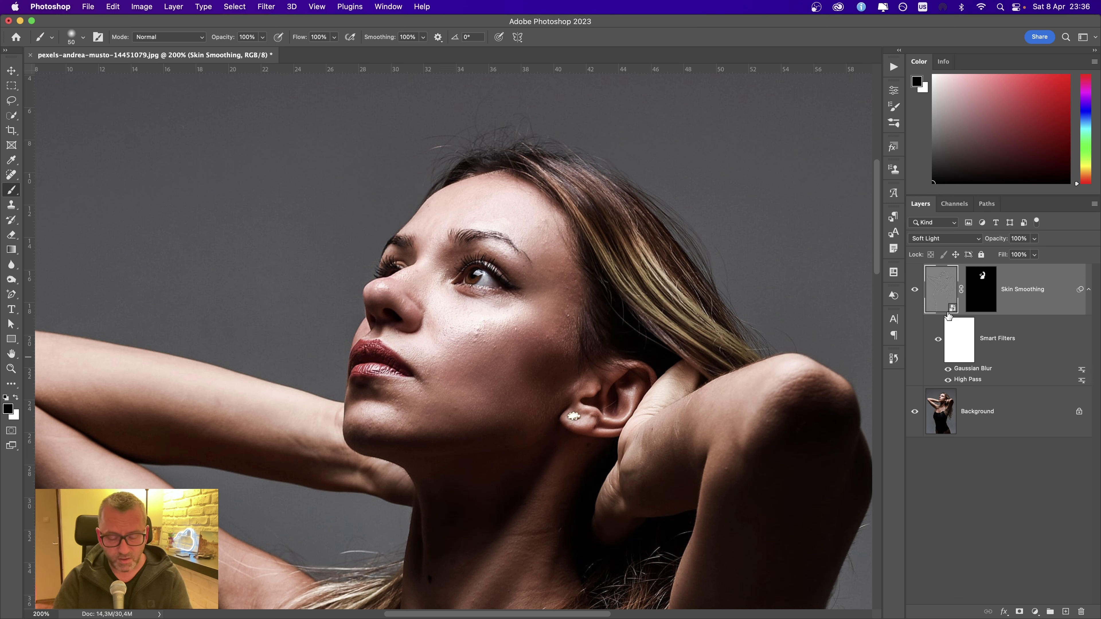
# Paint white on the Skin Smoothing mask over the raised arm beside the woman's ear with the 50 px brush.
pyautogui.click(994, 307)
pyautogui.press('x')
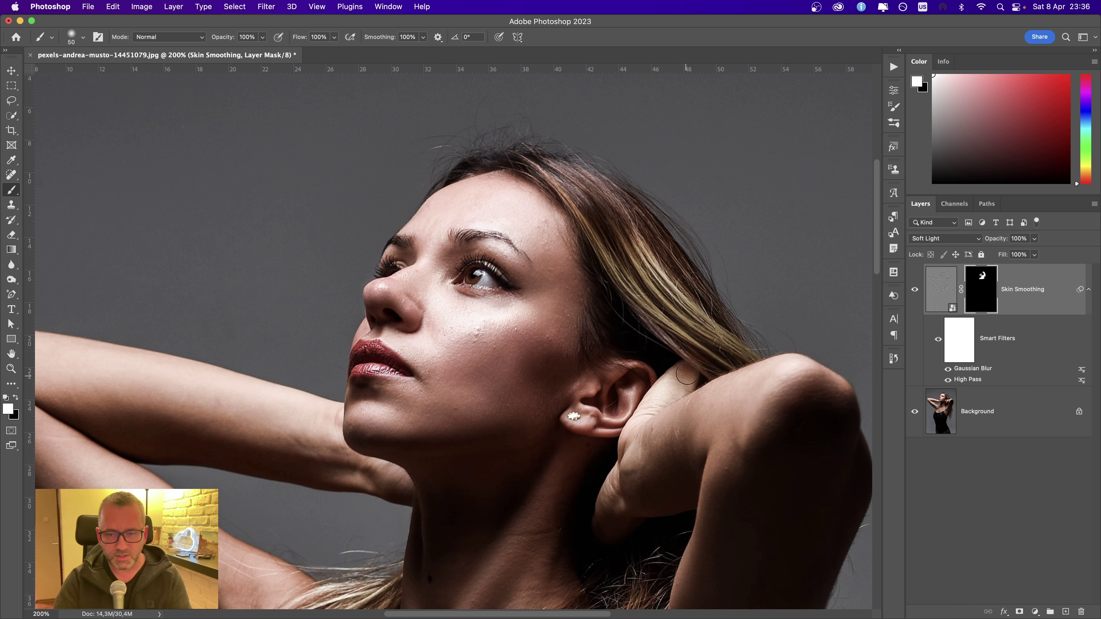
pyautogui.moveTo(691, 437)
pyautogui.mouseDown()
pyautogui.moveTo(726, 441)
pyautogui.moveTo(818, 399)
pyautogui.mouseUp()
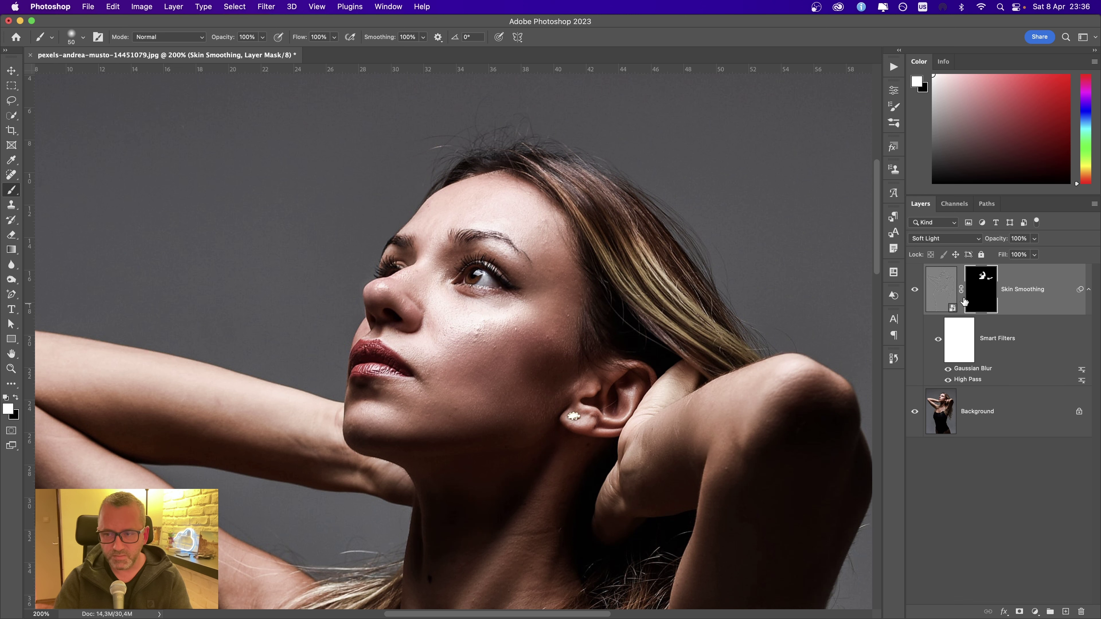
# Enlarge the brush to 125 px and paint white on the Skin Smoothing mask over the forearm and upper arm in front of her face.
pyautogui.moveTo(356, 390); pyautogui.dragTo(519, 293)
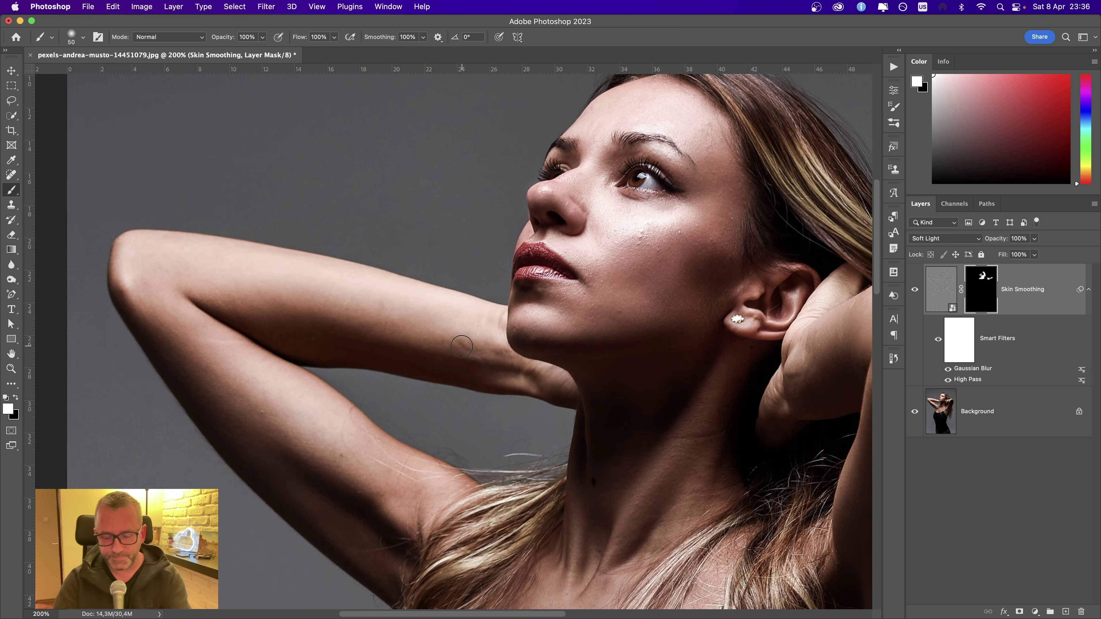
pyautogui.press(']')
pyautogui.press(']')
pyautogui.press(']')
pyautogui.press(']')
pyautogui.press(']')
pyautogui.press(']')
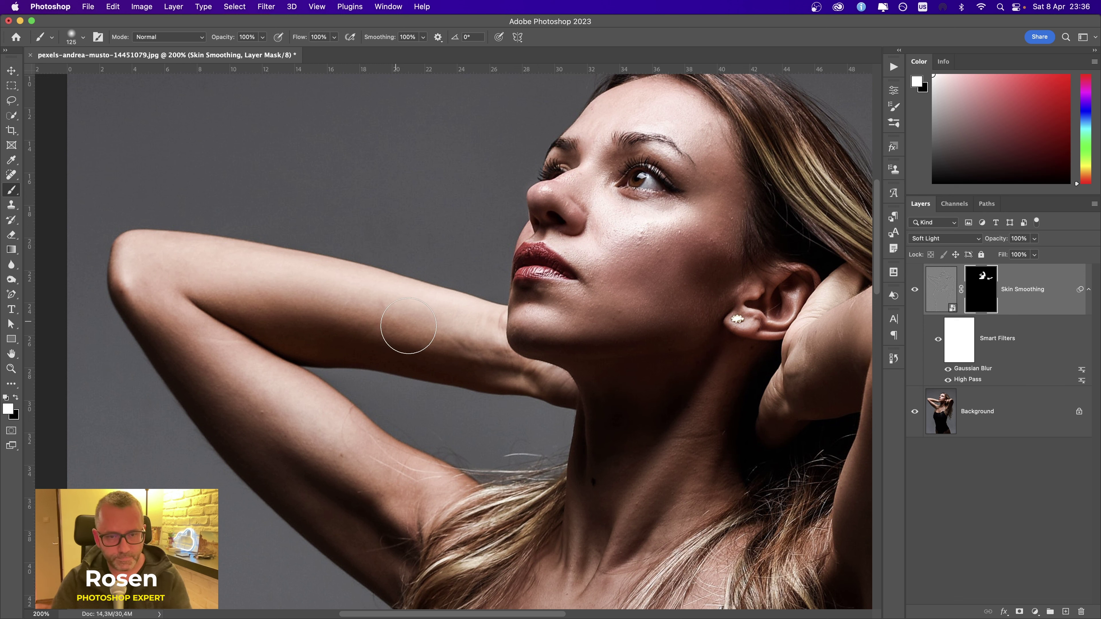
pyautogui.moveTo(470, 344); pyautogui.dragTo(558, 371)
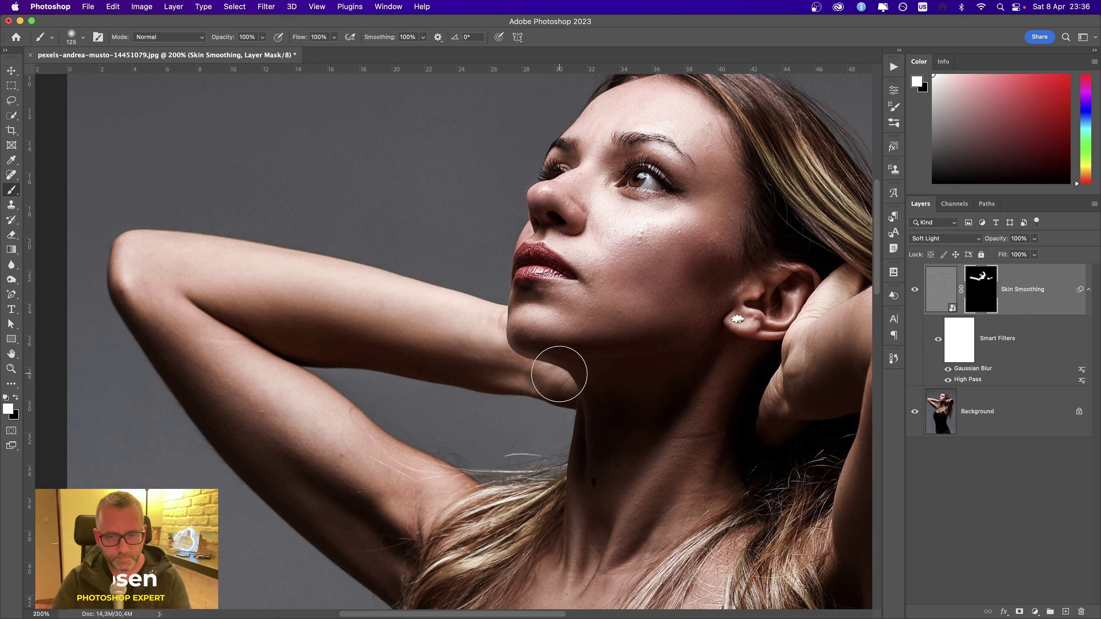
pyautogui.moveTo(161, 264)
pyautogui.mouseDown()
pyautogui.moveTo(208, 366)
pyautogui.moveTo(368, 491)
pyautogui.moveTo(336, 496)
pyautogui.moveTo(378, 538)
pyautogui.moveTo(357, 451)
pyautogui.mouseUp()
pyautogui.press('super+0')
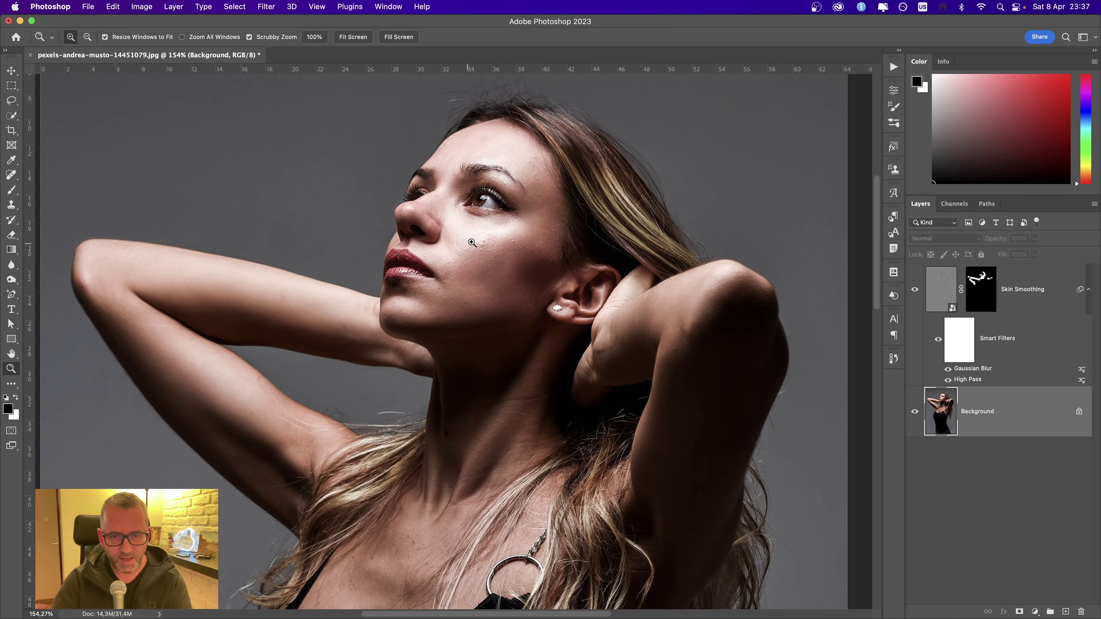
# Select the Background layer and zoom in to about 280% on the woman's face.
pyautogui.moveTo(497, 242); pyautogui.dragTo(524, 247)
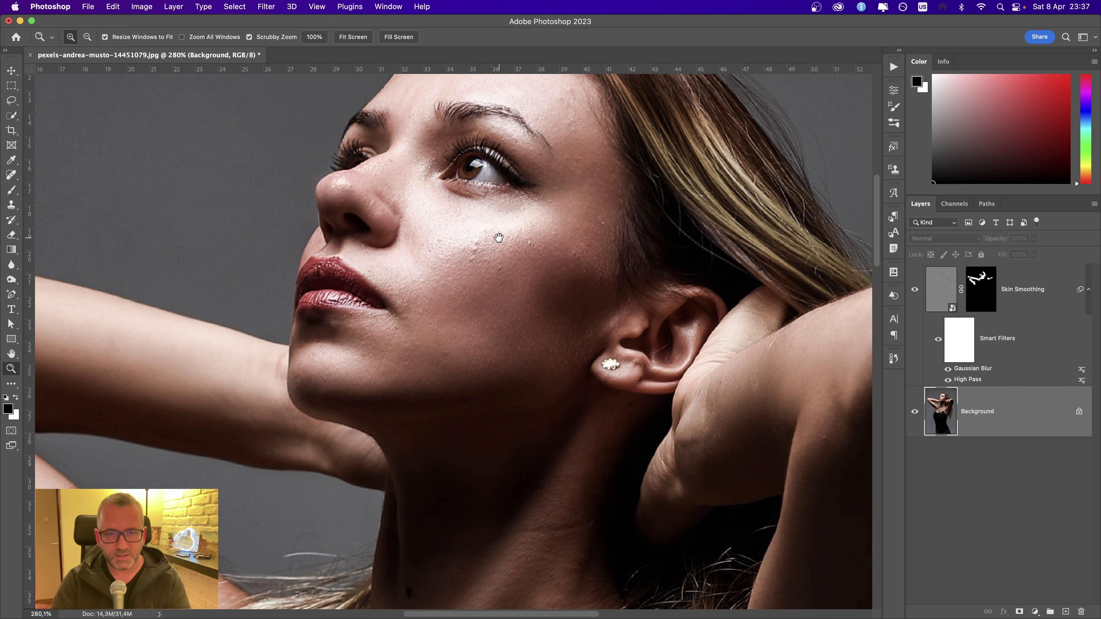
pyautogui.moveTo(499, 237); pyautogui.dragTo(484, 319)
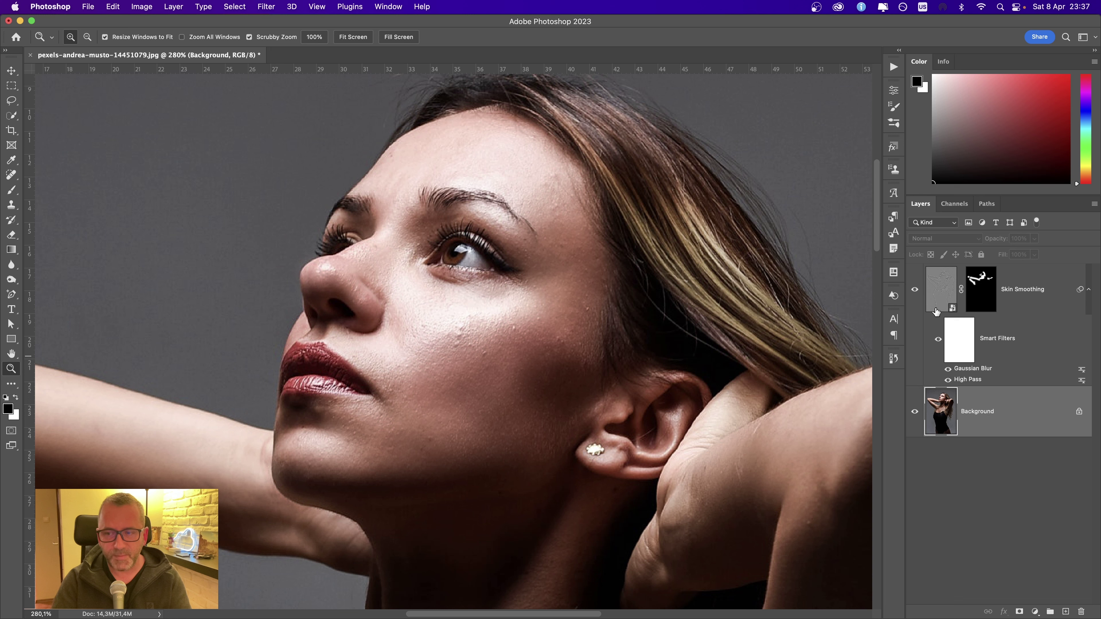